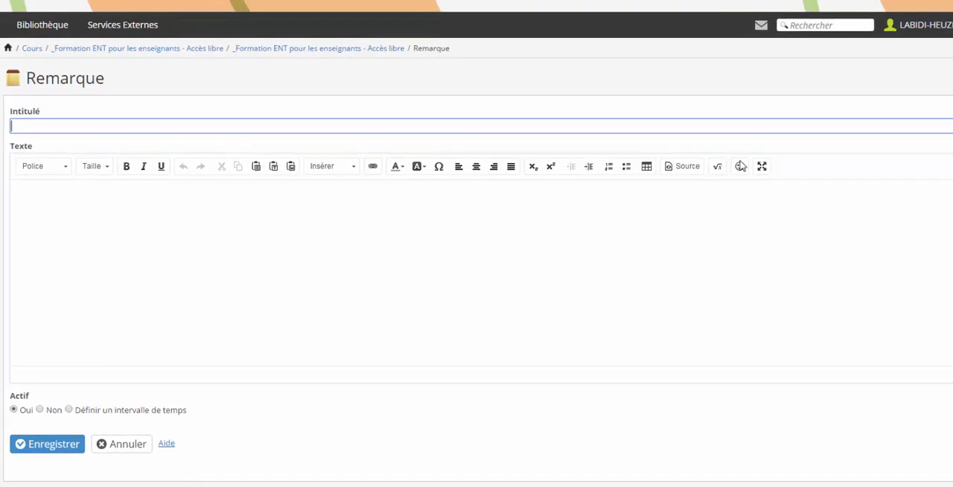
Step: Start inserting an audio recording into the note's text and allow Flash Player access to the microphone
click(353, 166)
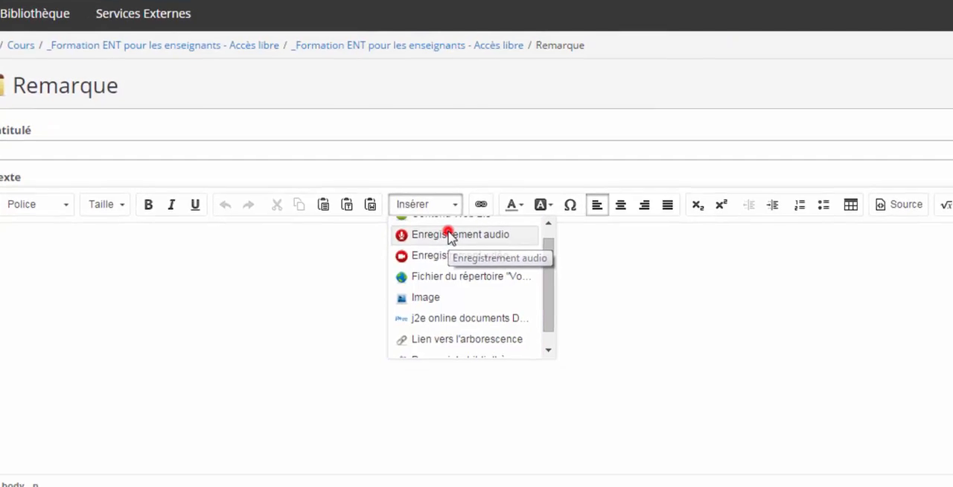
click(449, 236)
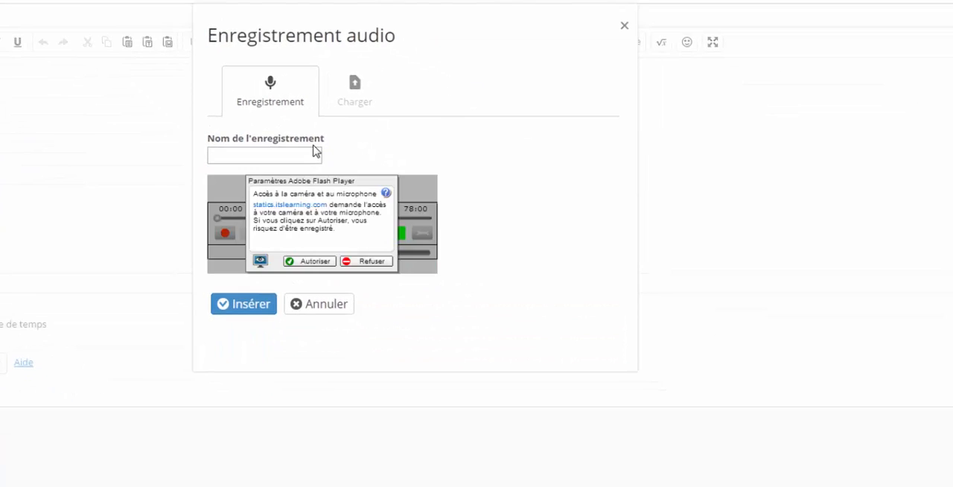
click(325, 264)
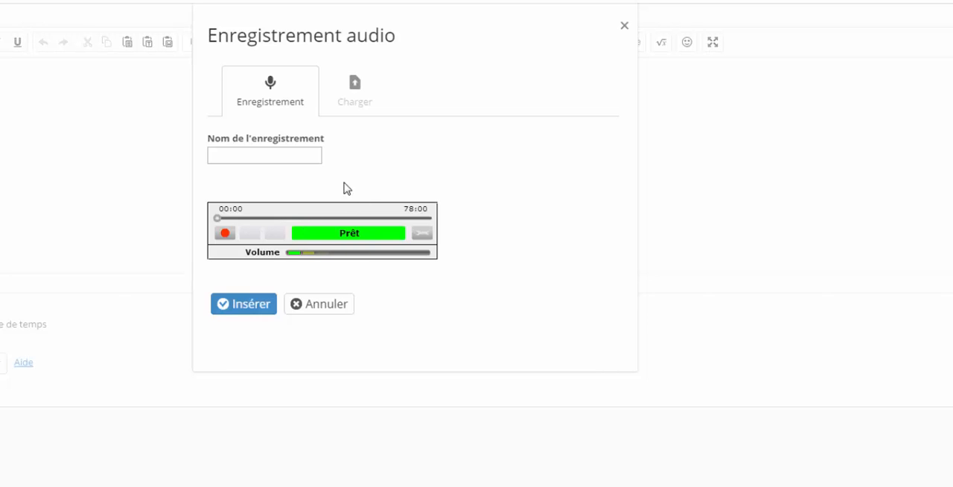
Step: Name the recording "Présentation" and record an audio clip about 3 seconds long
click(300, 160)
text(Présentation)
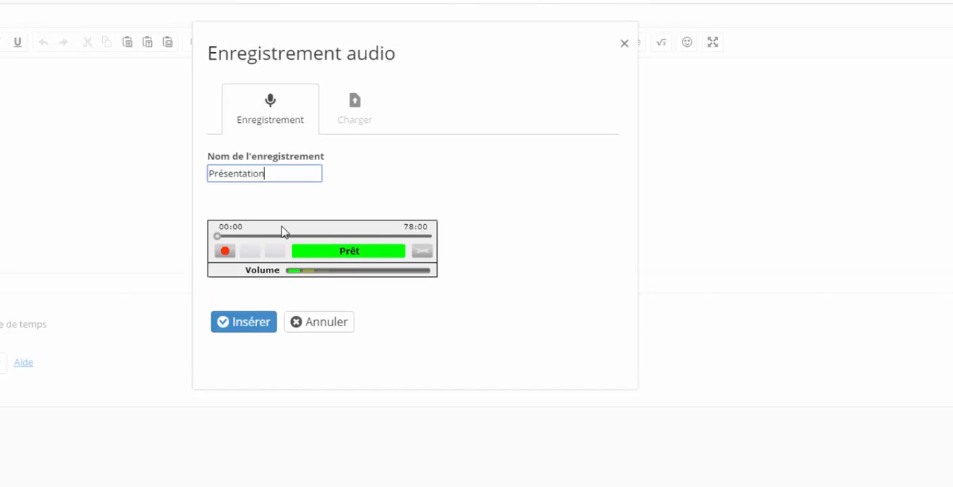
click(225, 252)
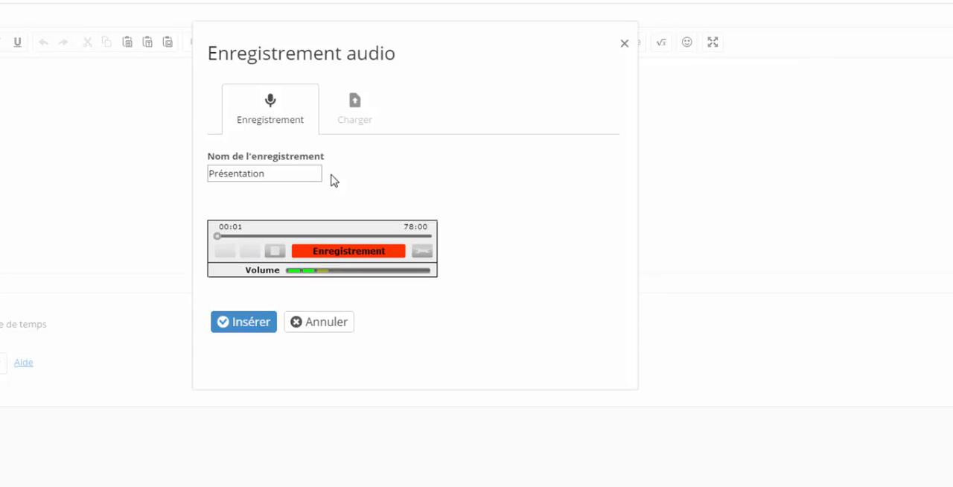
click(275, 251)
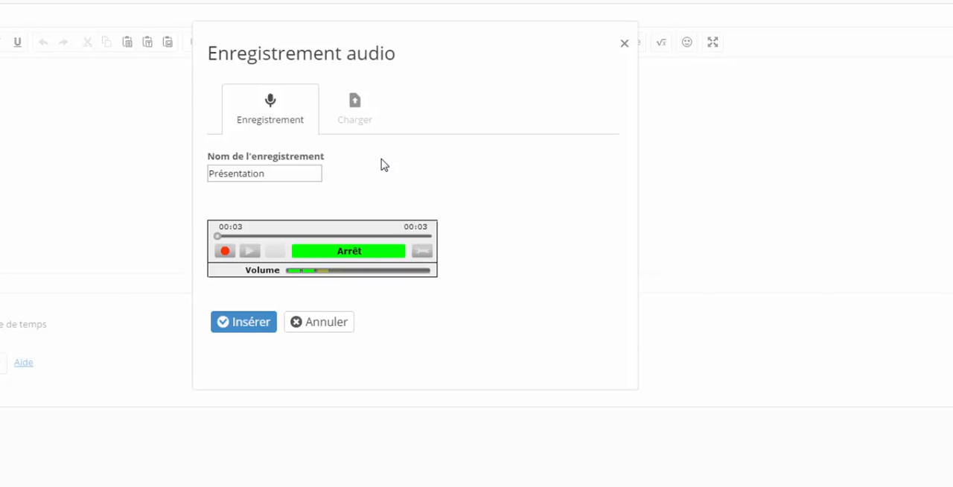
Step: Rename the recording "presentation" without the accent and insert it into the note's text
click(260, 330)
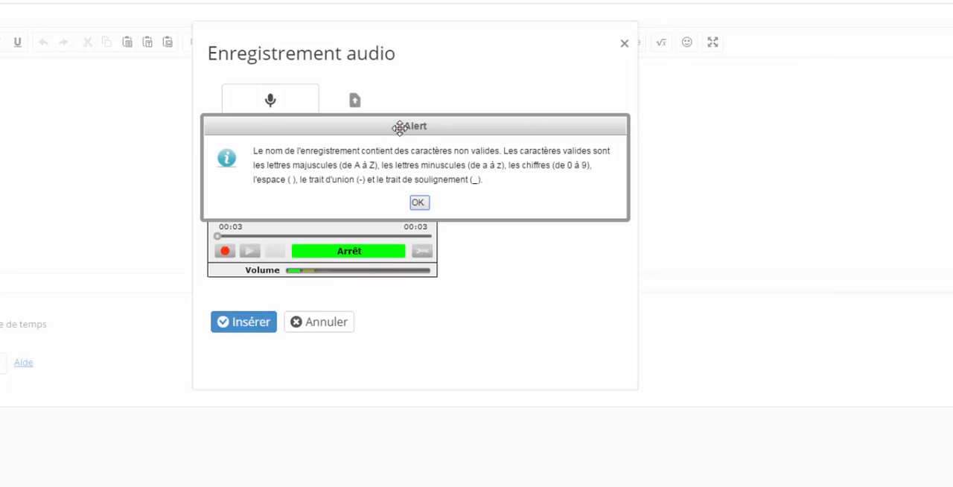
drag(400, 127, 390, 100)
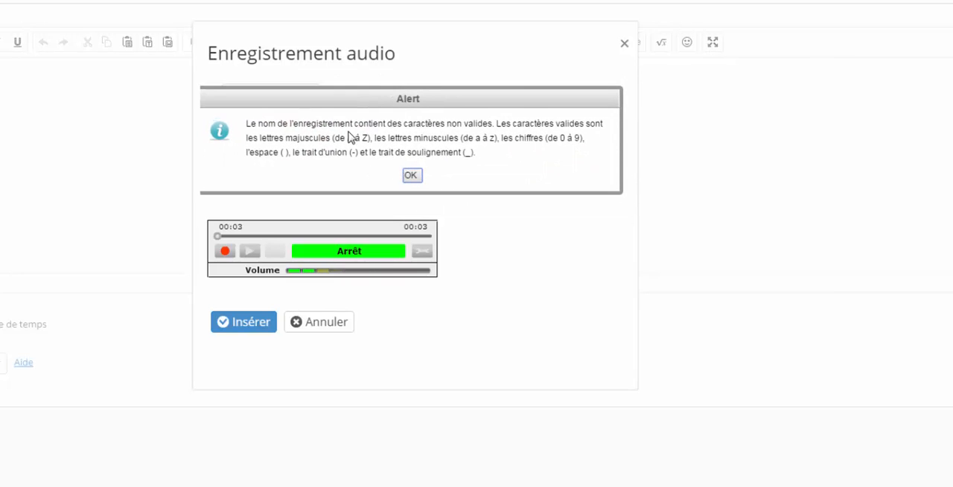
click(414, 176)
click(280, 172)
key(BackSpace)
key(BackSpace)
key(BackSpace)
key(BackSpace)
key(BackSpace)
key(BackSpace)
key(BackSpace)
key(BackSpace)
key(BackSpace)
key(BackSpace)
key(BackSpace)
key(BackSpace)
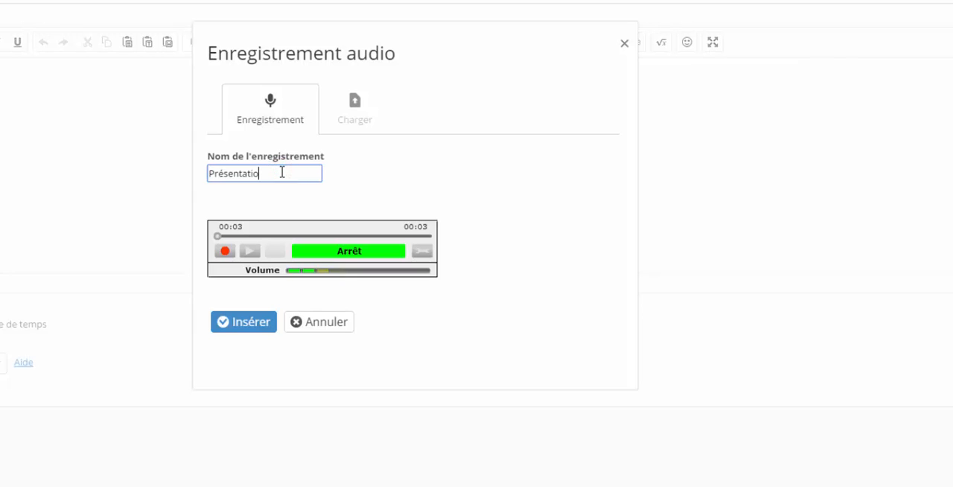
text(presentation)
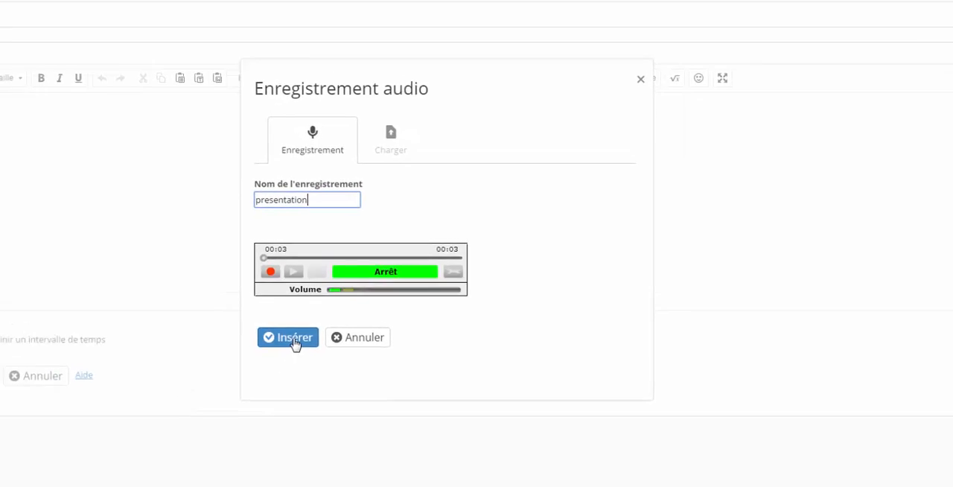
click(293, 337)
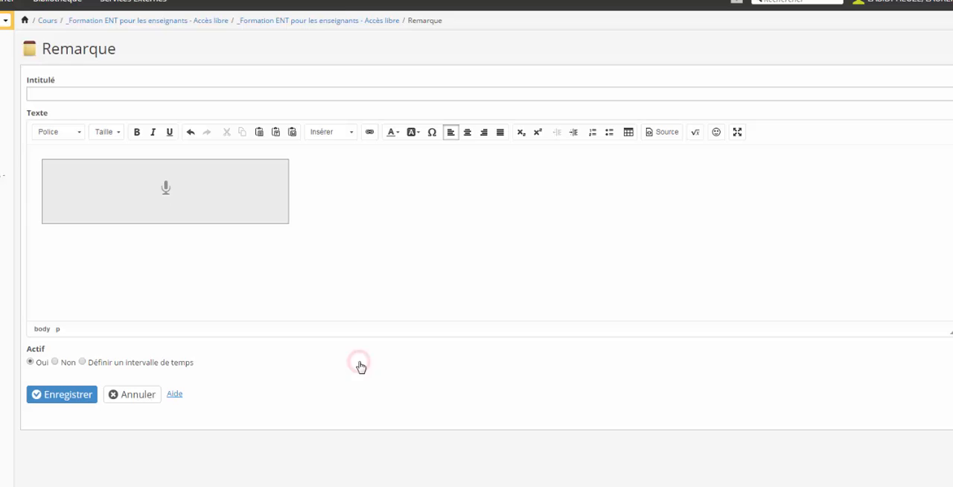
Step: Add the text "qsdfqsdf" on a line below the inserted recording
click(315, 197)
click(190, 253)
key(Return)
text(qsdfqsdf)
Step: Title the note "Présentation anglais" and save it
click(242, 96)
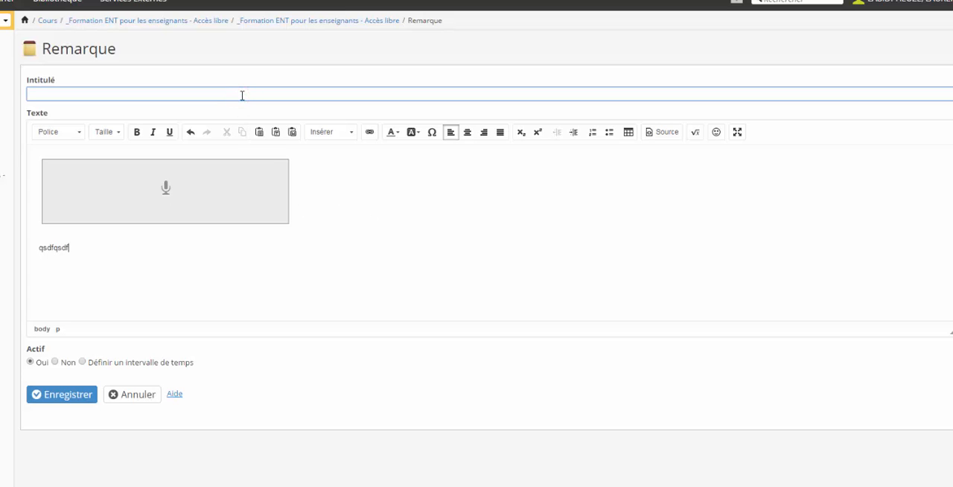
text(Présentation anglais)
click(75, 396)
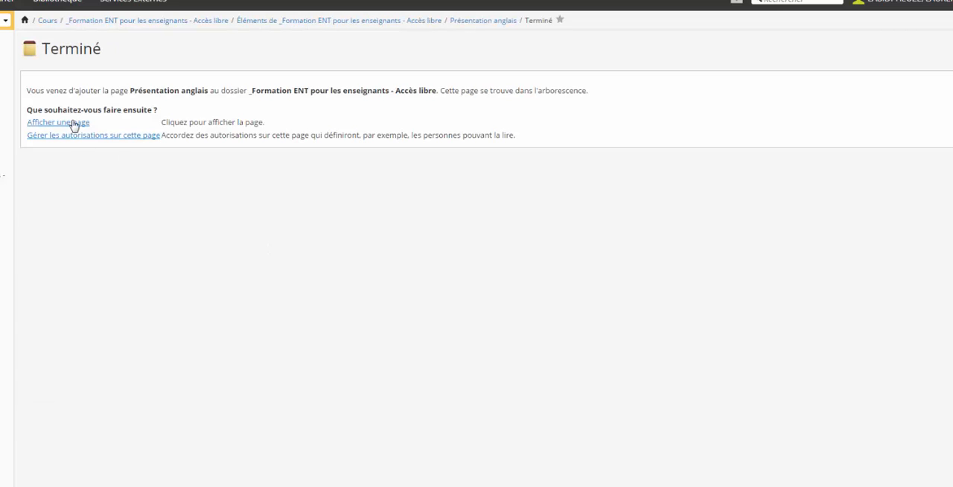
Step: Display the saved note page and play back its presentation.flv recording
click(71, 122)
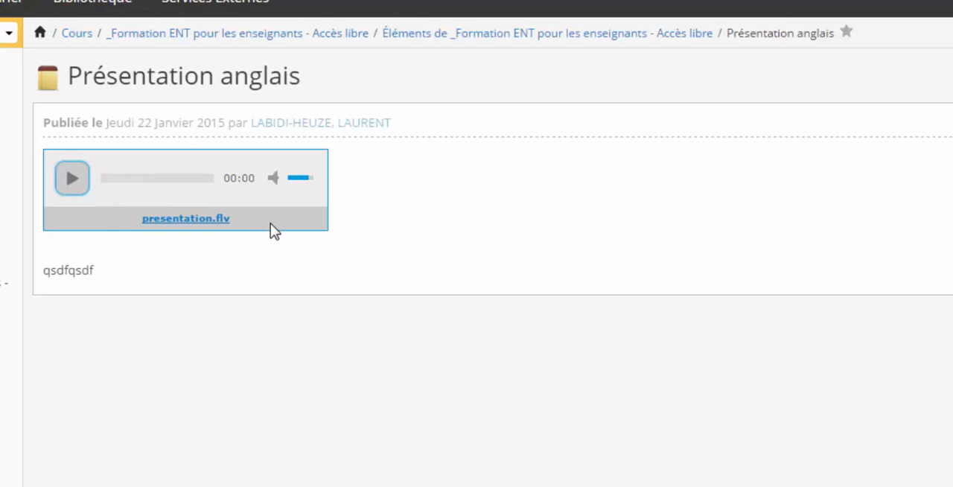
click(73, 183)
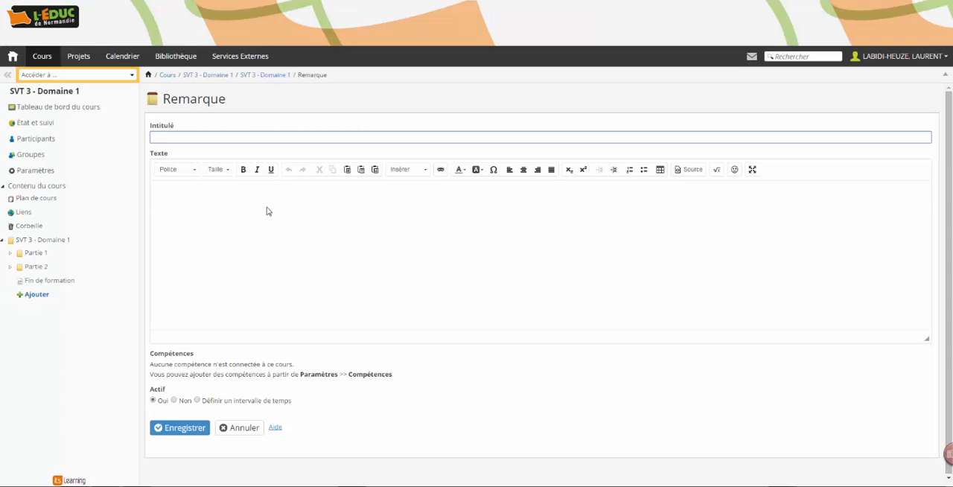
Step: Start inserting an audio recording in the new SVT 3 - Domaine 1 note and refuse Flash Player's microphone access
click(409, 169)
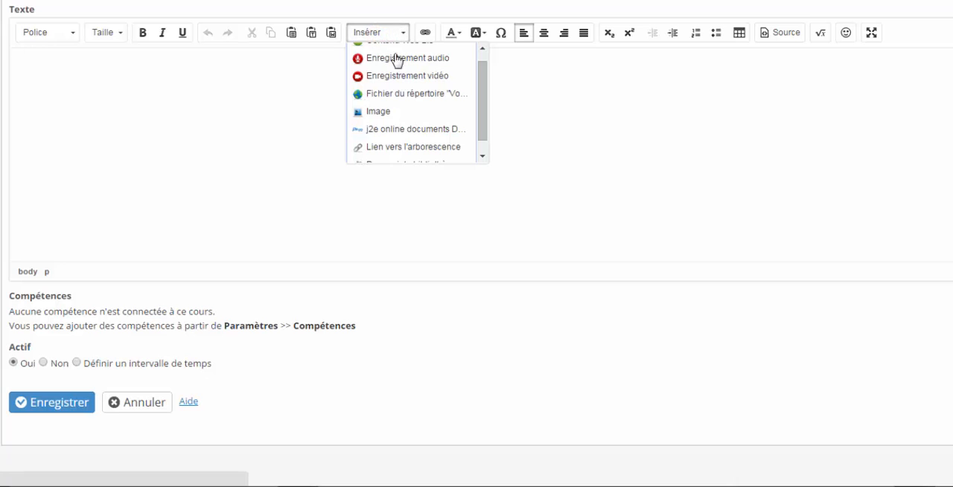
click(400, 60)
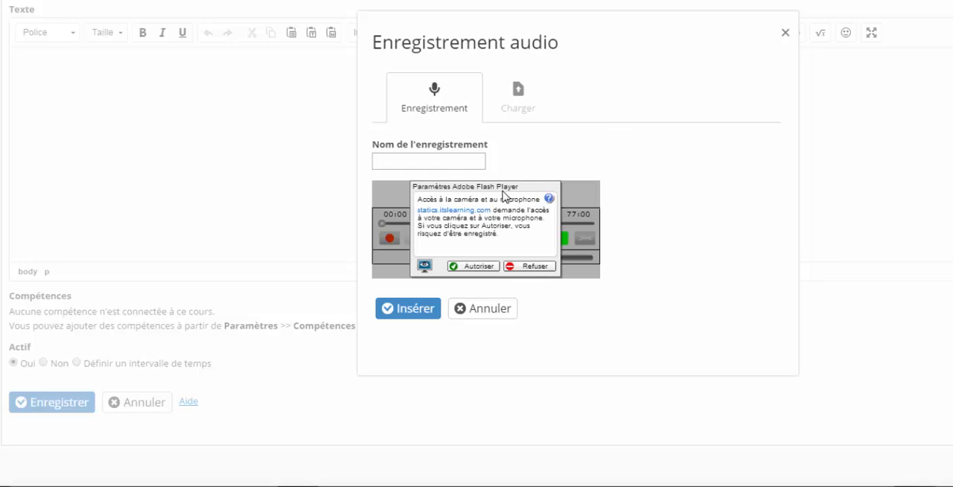
click(528, 267)
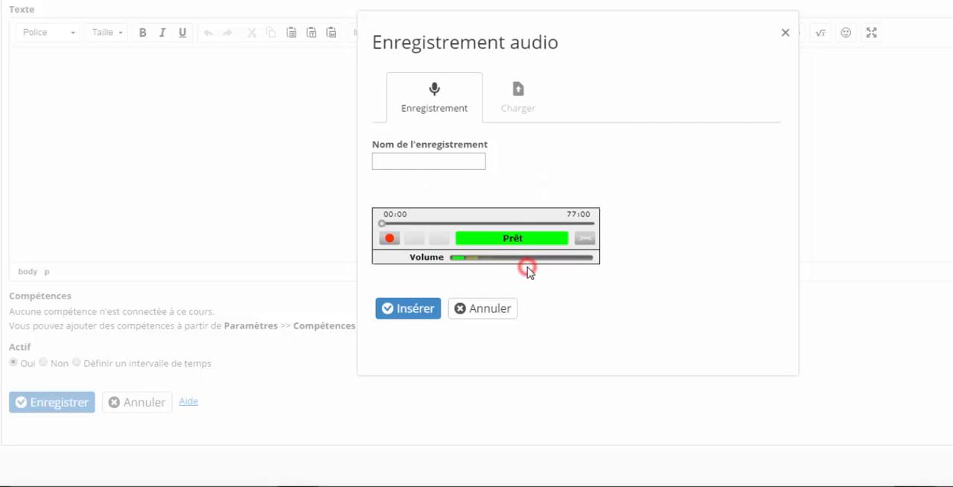
Step: Upload the existing audio file Kalimba.mp3 instead of recording, and insert it into the note's text
click(519, 106)
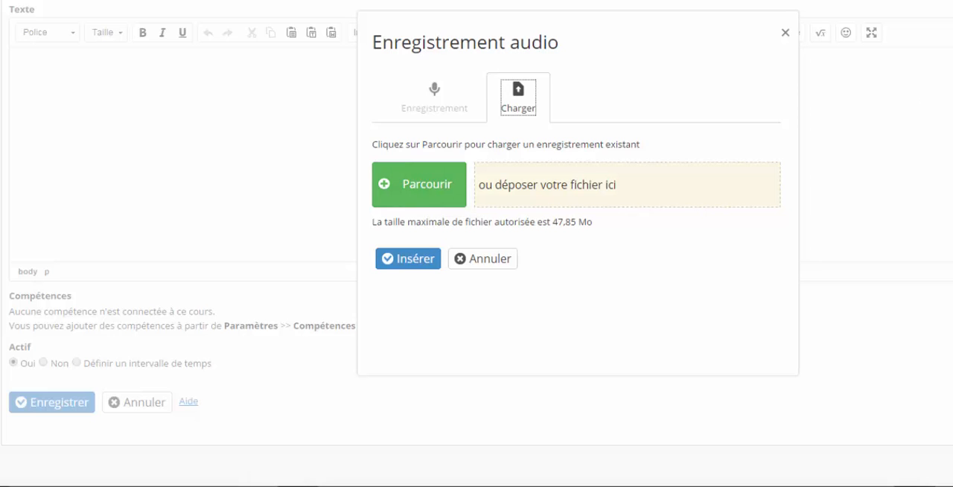
drag(952, 218, 607, 201)
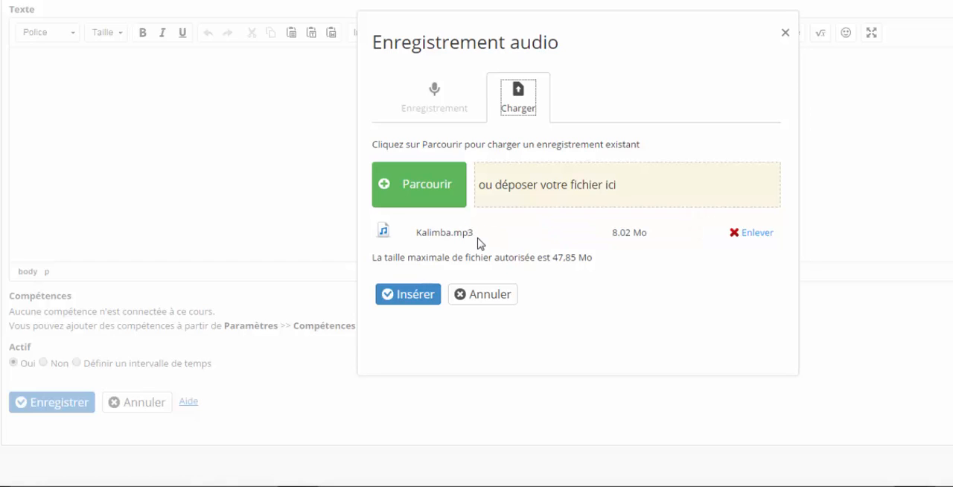
click(425, 297)
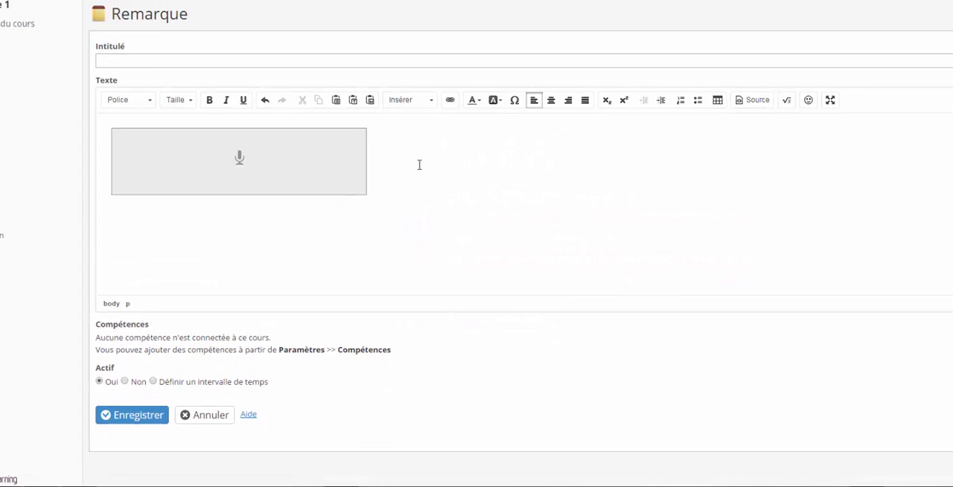
Step: Save the note under the title "fichier mp3" and display its page
click(330, 56)
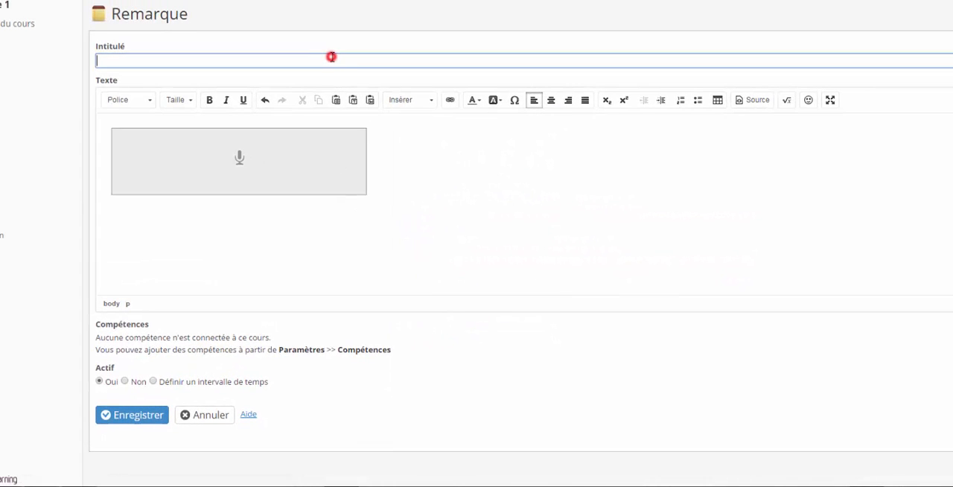
text(tichier mp3)
click(157, 414)
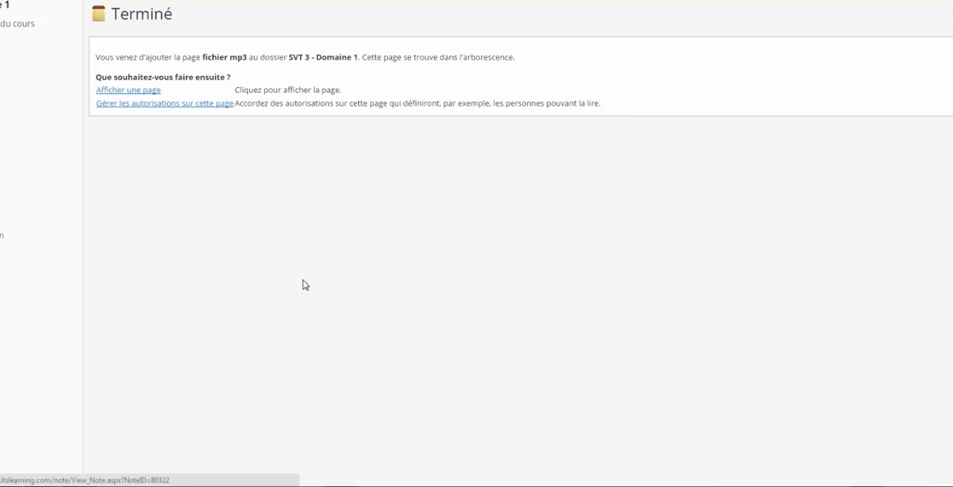
click(139, 90)
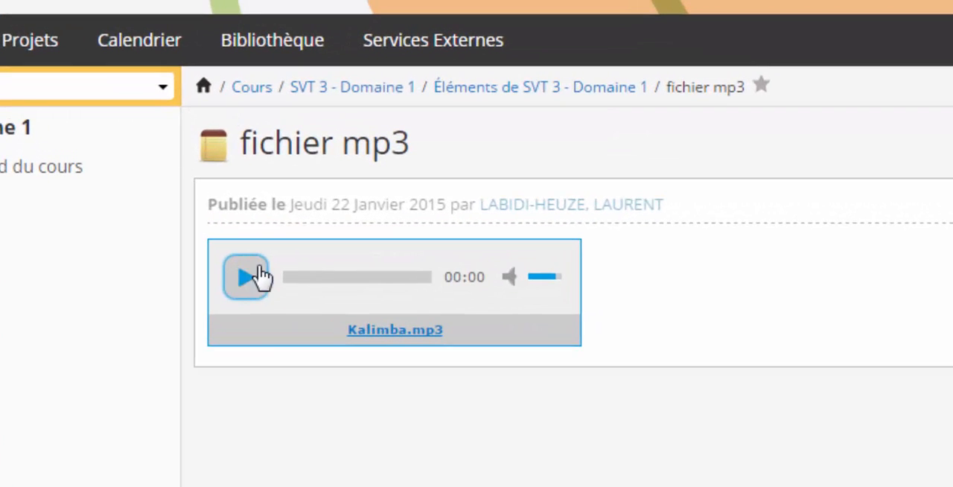